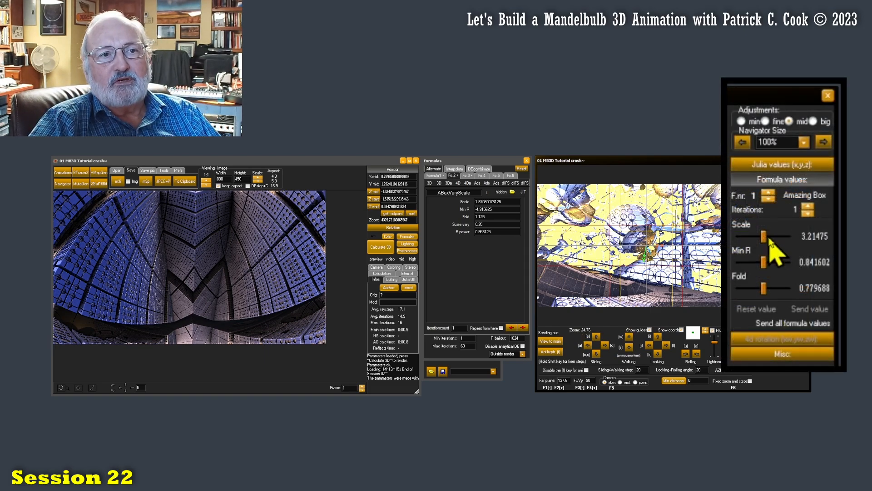
Set Amazing Box's Min R to 1.4916 and its Scale to 1.64082, finishing the Scale with the min adjustment size
left_click_drag(763, 238, 775, 264)
left_click_drag(764, 293, 766, 295)
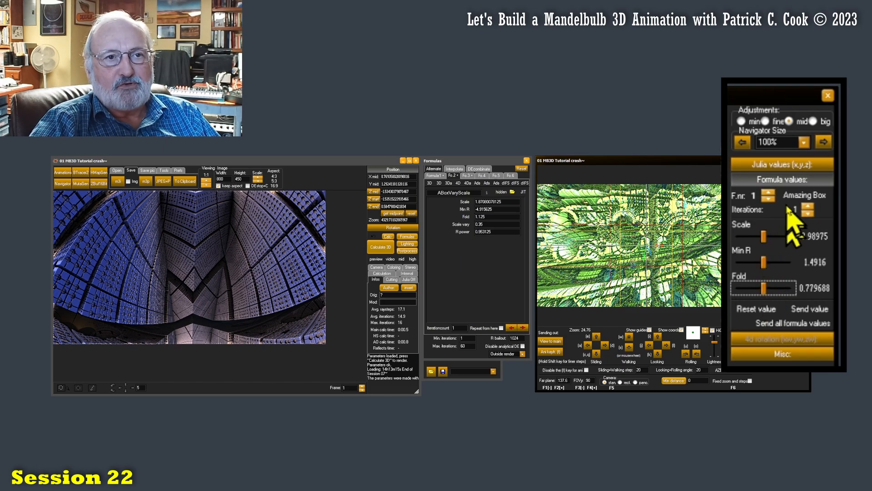
mouse_move(763, 236)
left_mouse_down()
mouse_move(754, 238)
mouse_move(769, 238)
left_mouse_up()
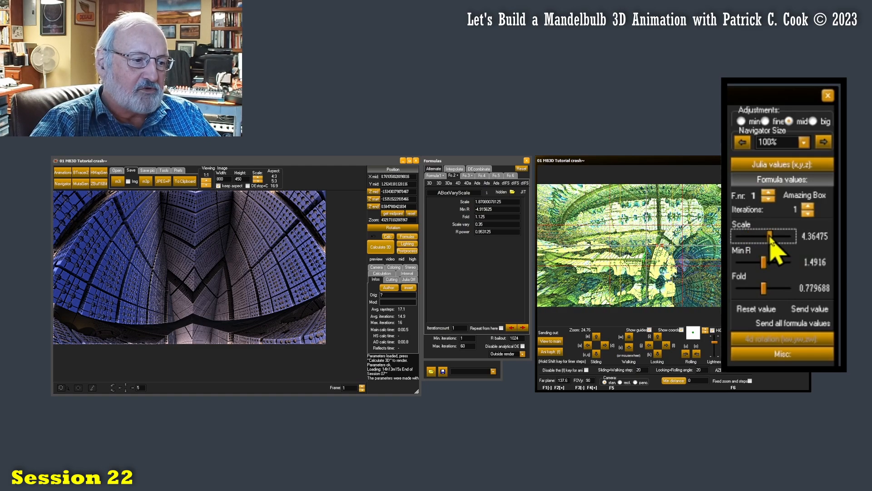
left_click_drag(769, 238, 745, 237)
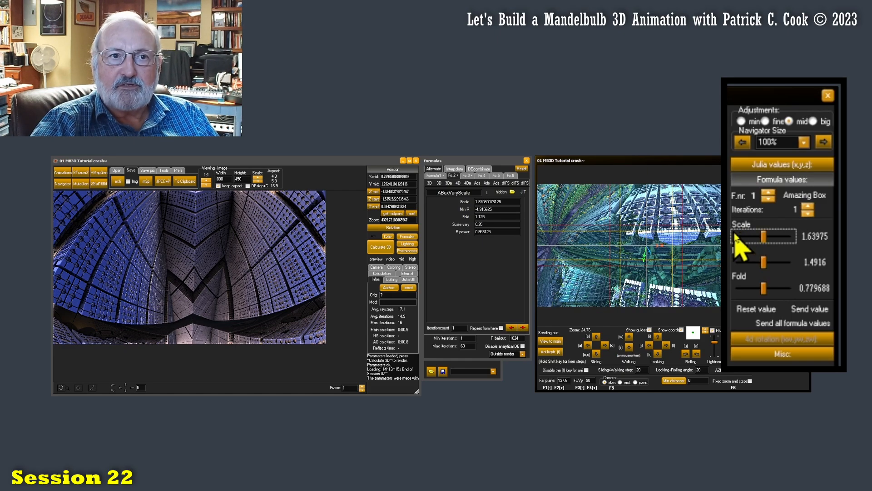
left_click(741, 121)
left_click_drag(765, 237, 768, 236)
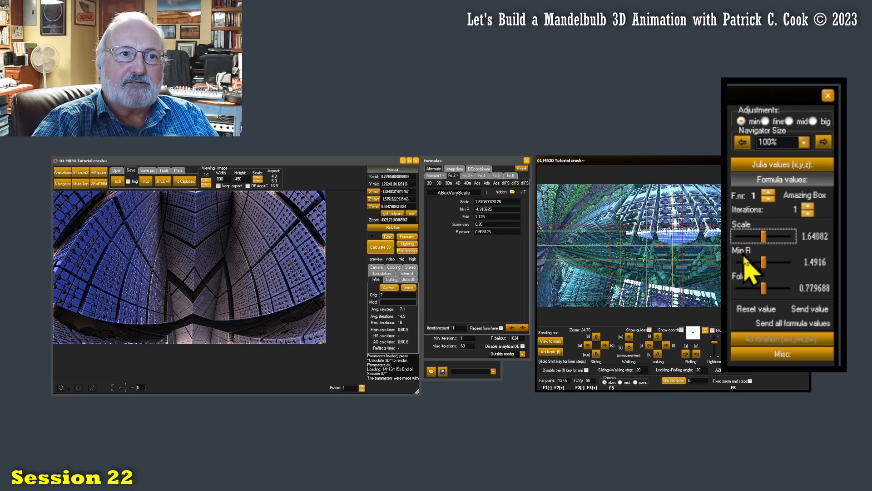
Set the navigator's FOVy to 50 and its far plane to 5000
double_click(589, 379)
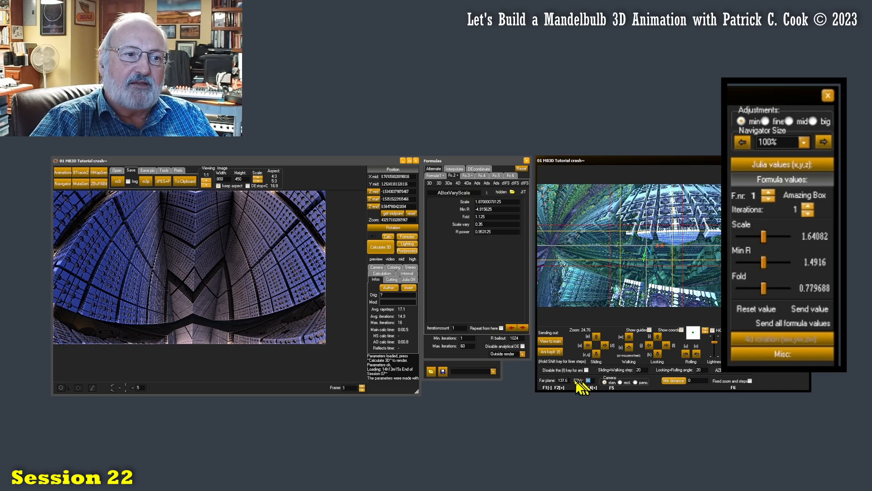
type("50")
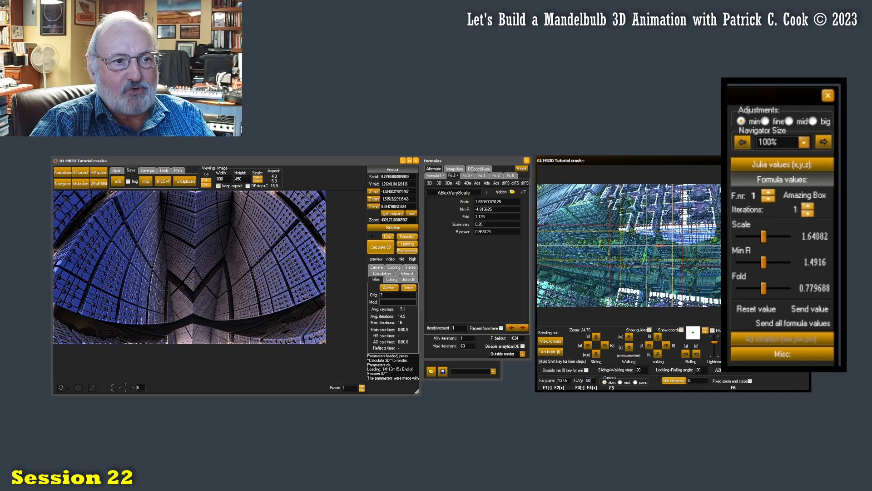
double_click(588, 380)
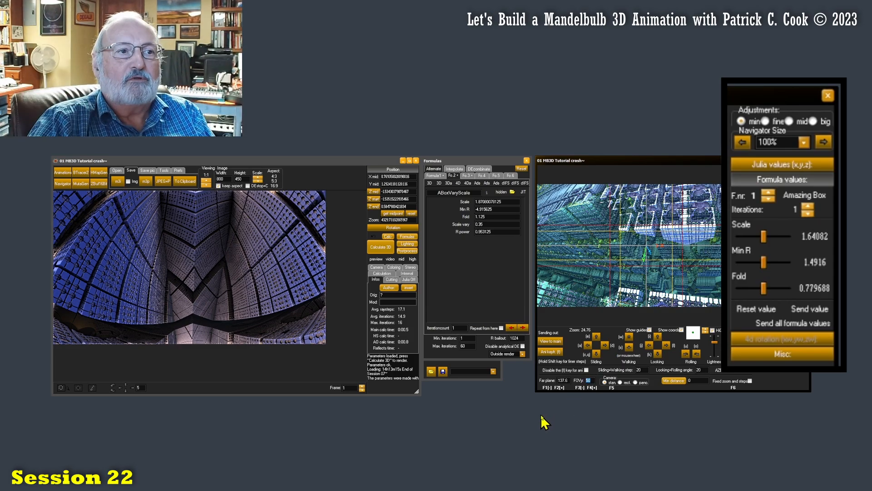
double_click(562, 380)
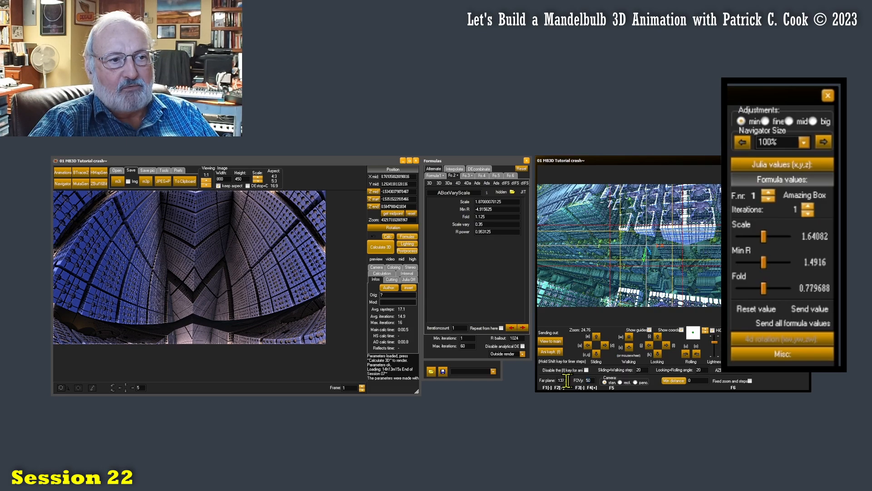
type("1")
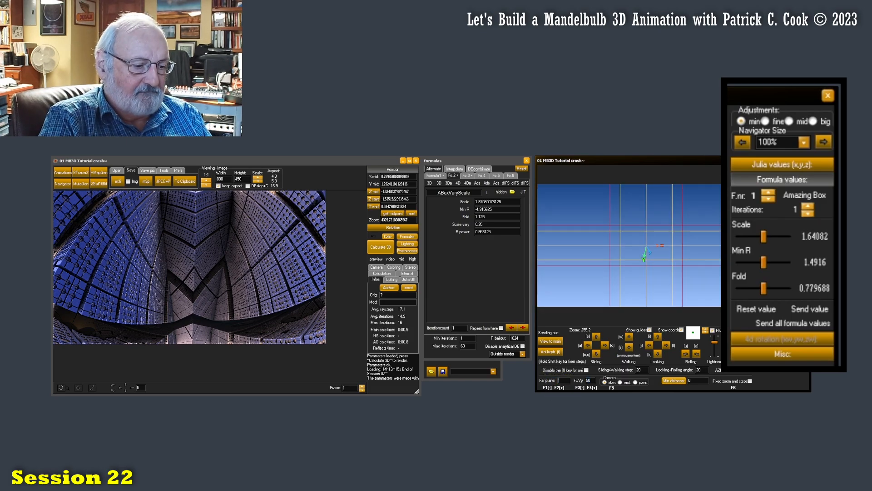
type("000")
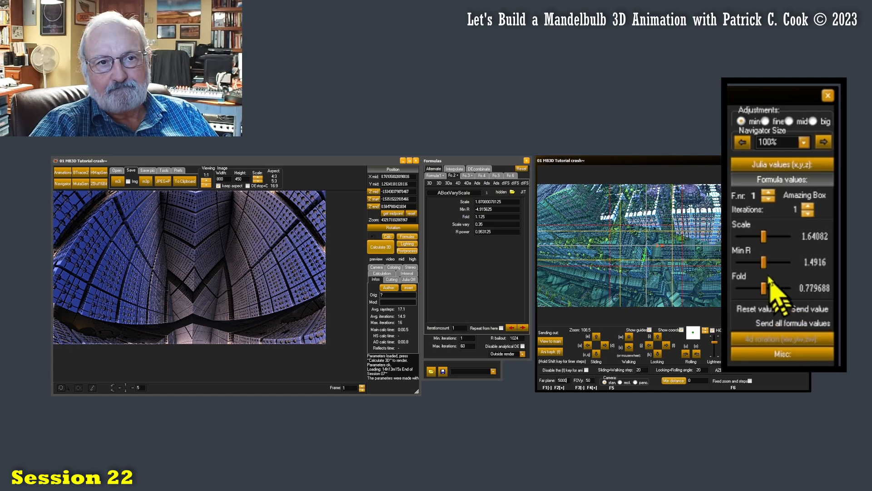
Lower Amazing Box's Min R to about 0.867, working through the mid, min and fine adjustment sizes
mouse_move(764, 264)
left_mouse_down()
mouse_move(755, 265)
mouse_move(772, 268)
left_mouse_up()
left_click(789, 121)
left_click_drag(774, 267, 755, 268)
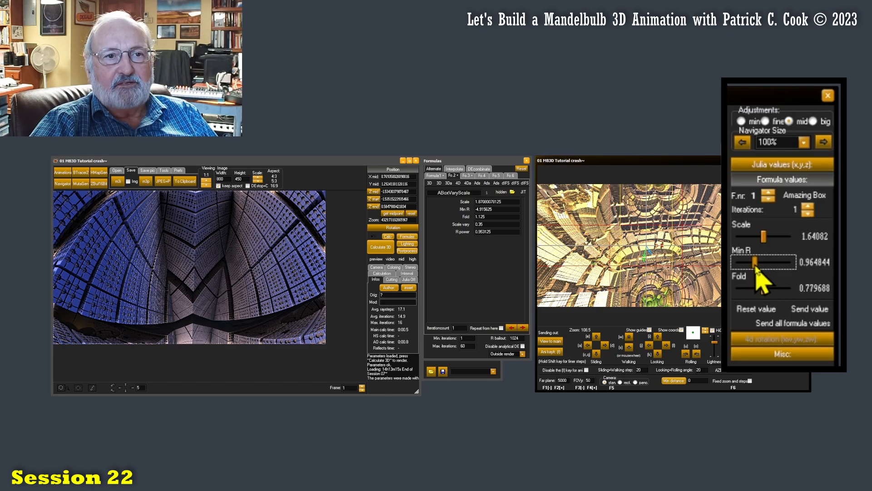
left_click(741, 121)
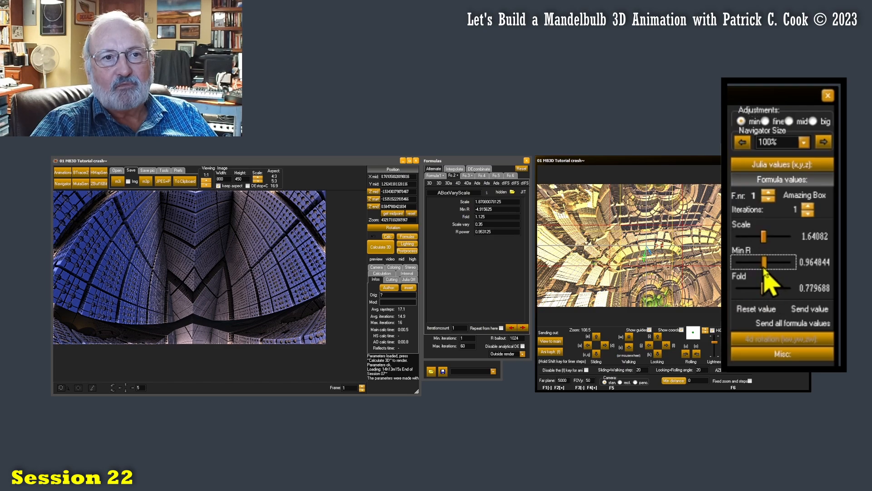
left_click_drag(766, 269, 750, 273)
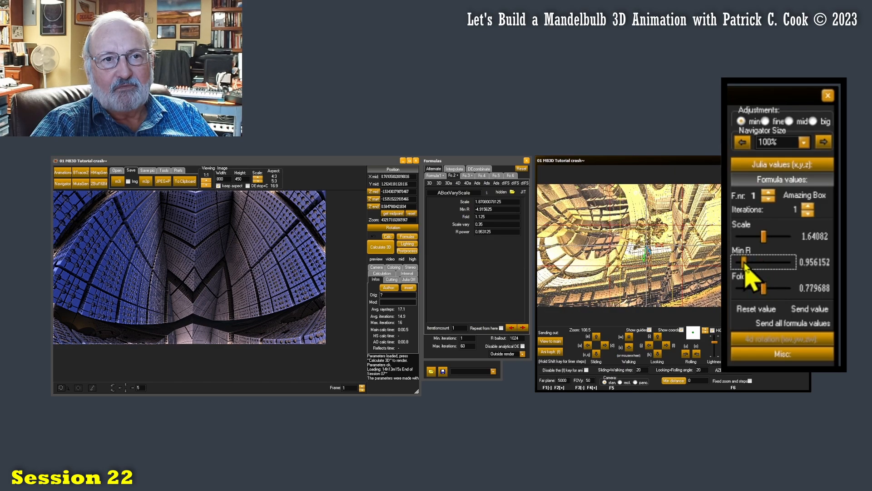
left_click(765, 120)
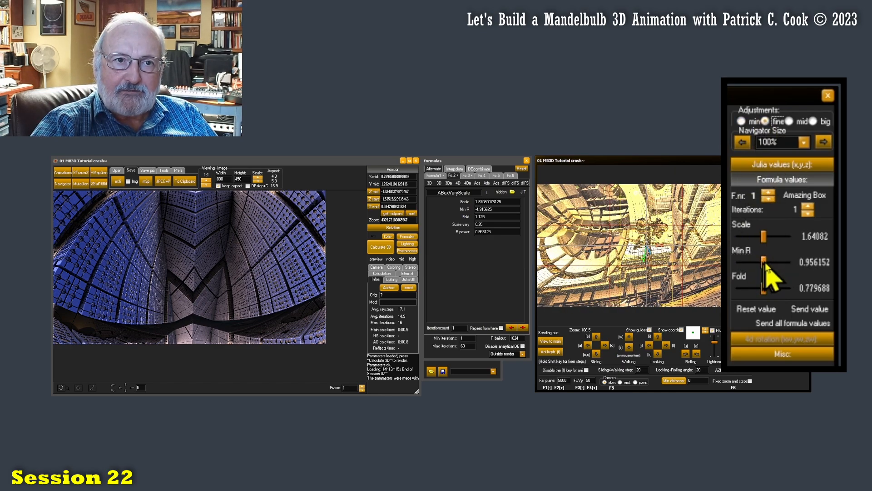
left_click_drag(766, 268, 743, 267)
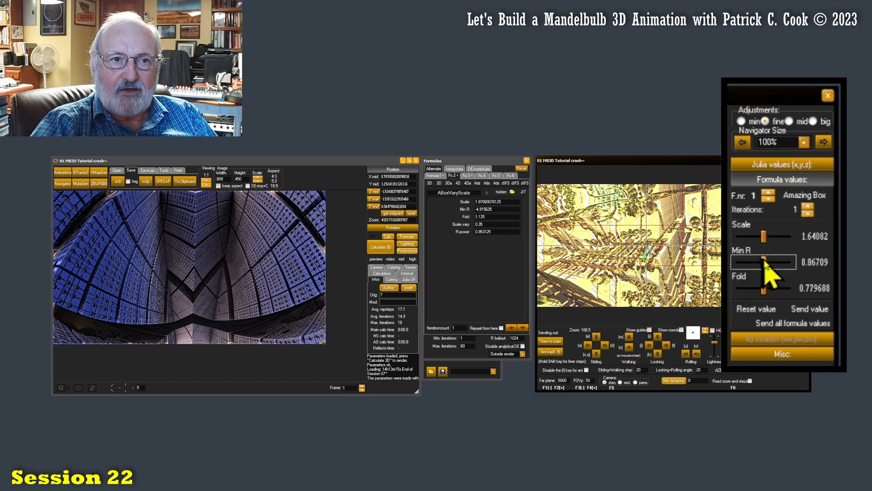
left_click_drag(764, 262, 775, 246)
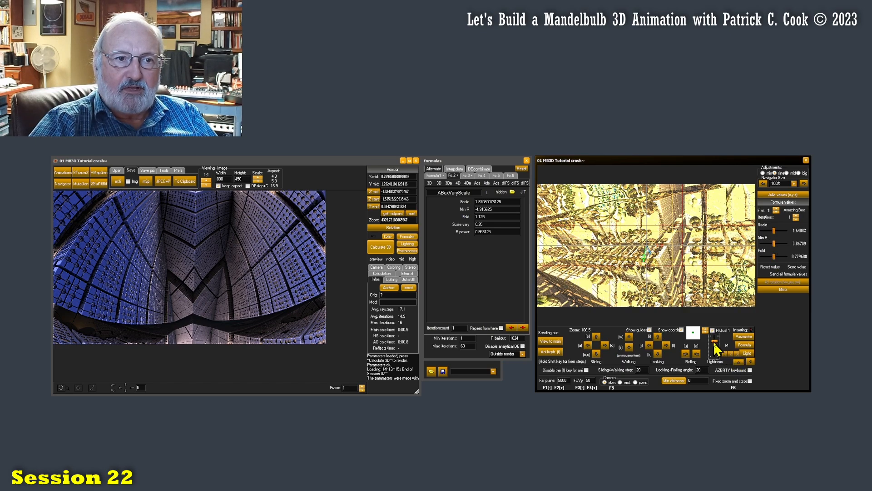
Darken the navigator preview with its Lightness setting, checking the Lighting window in between and returning to the Formulas window
left_click_drag(714, 342, 715, 344)
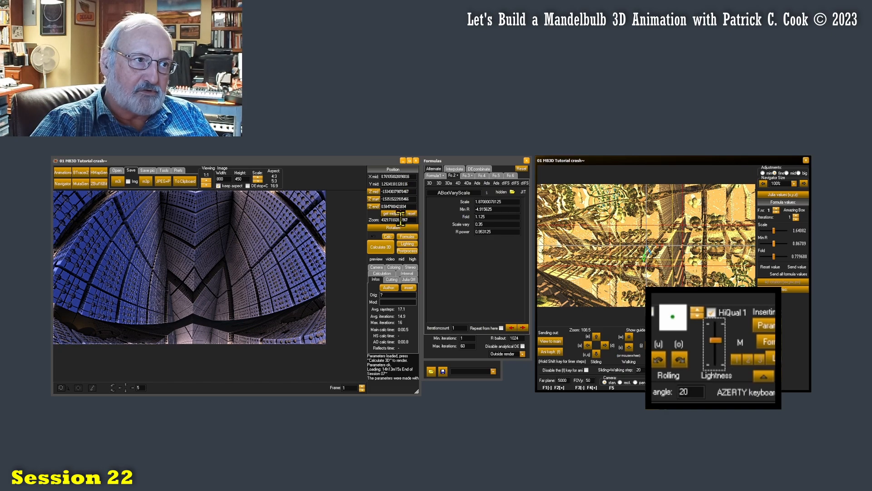
left_click(392, 169)
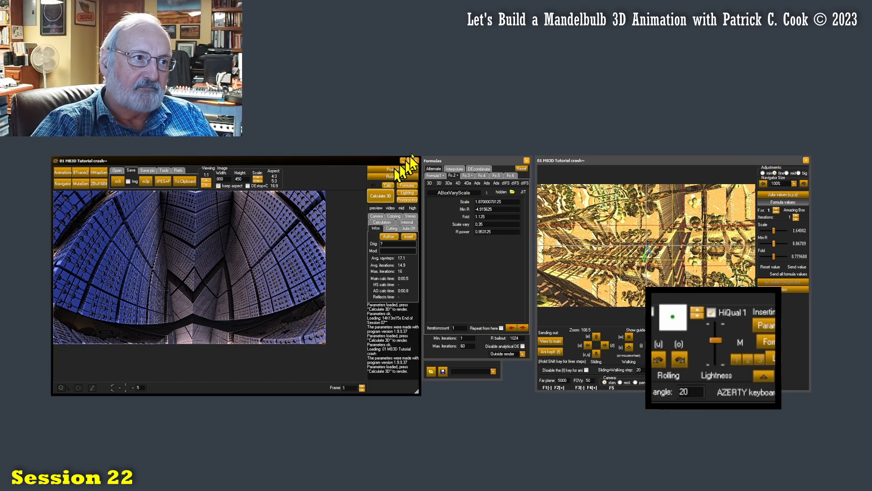
left_click(405, 193)
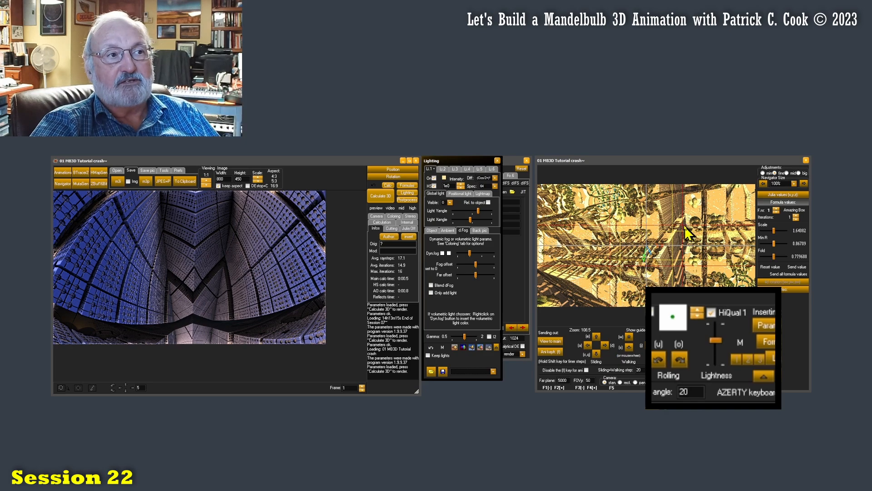
left_click(408, 185)
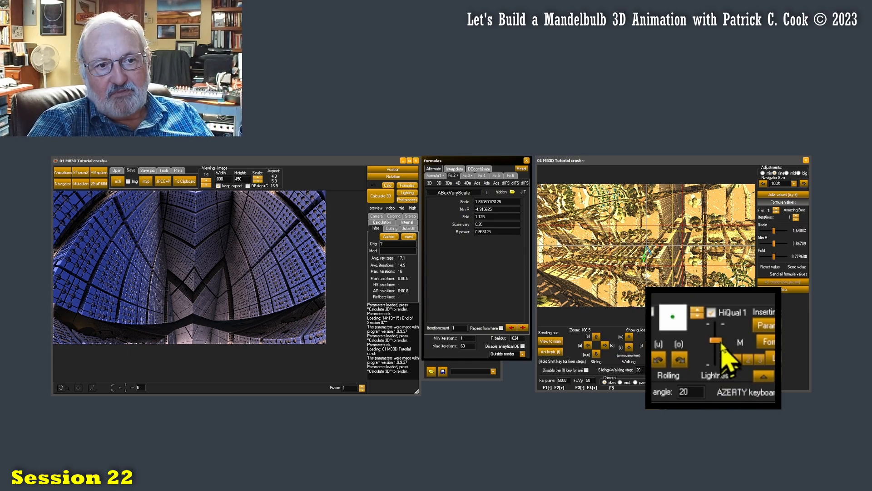
mouse_move(717, 342)
left_mouse_down()
mouse_move(719, 355)
mouse_move(718, 341)
left_mouse_up()
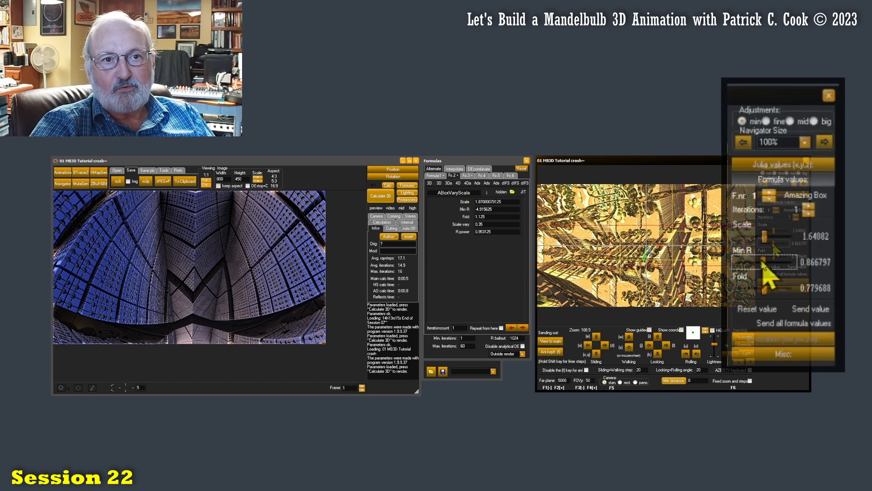
Vary Amazing Box's Min R between 0.865332 and 1.01533 with the min and mid adjustment sizes, ending at 0.990332
left_click_drag(774, 244, 756, 264)
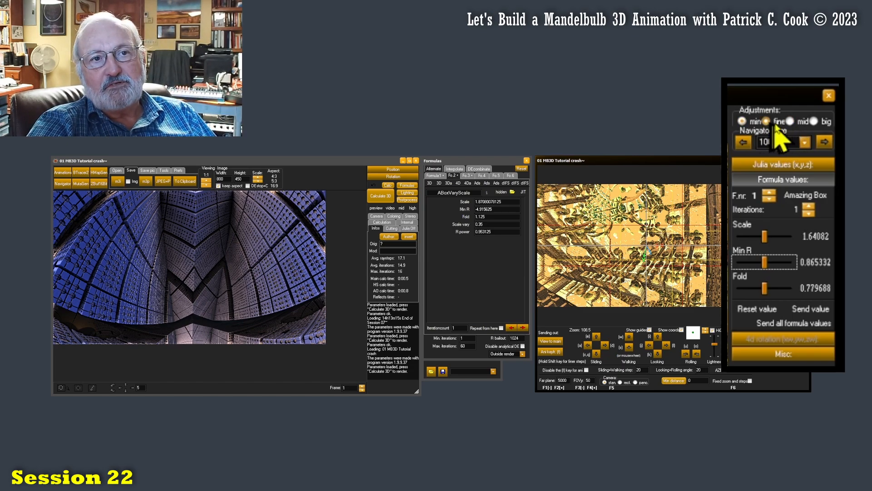
left_click(793, 122)
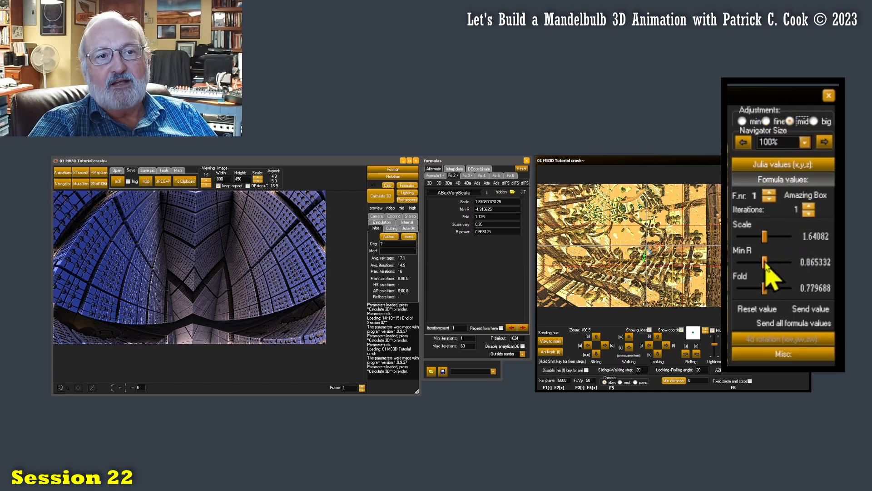
left_click_drag(765, 264, 769, 264)
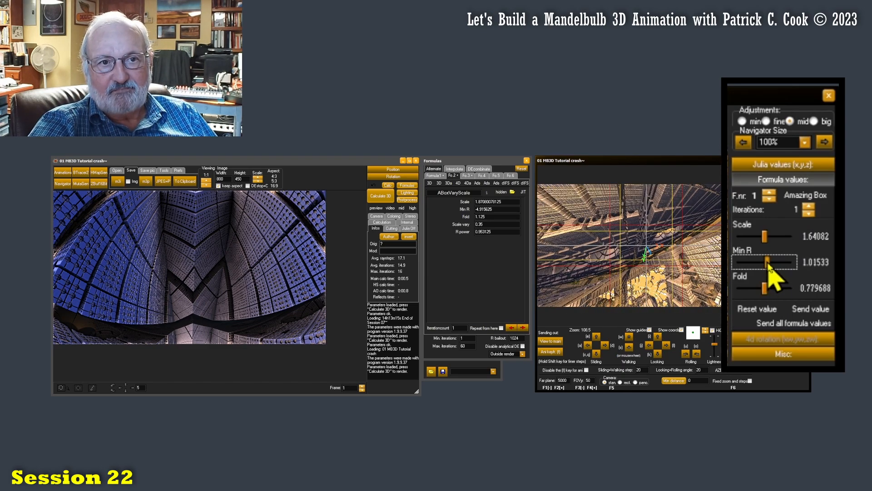
left_click(768, 264)
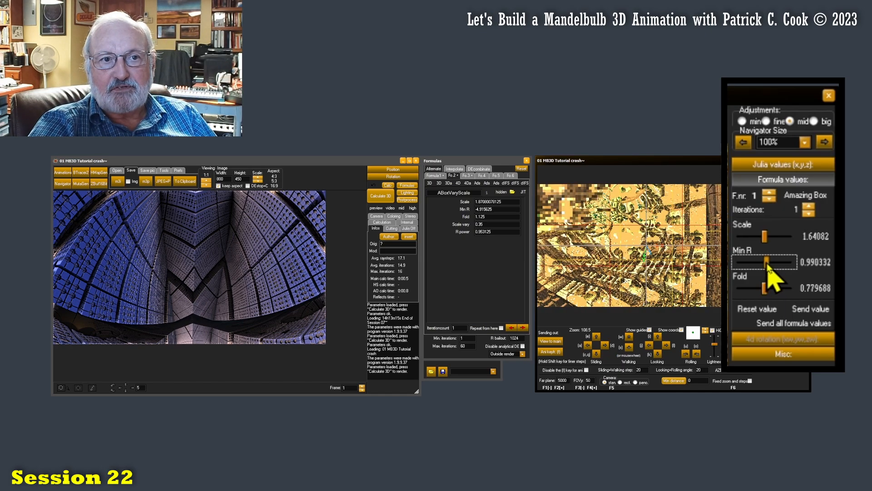
left_click_drag(767, 265, 766, 267)
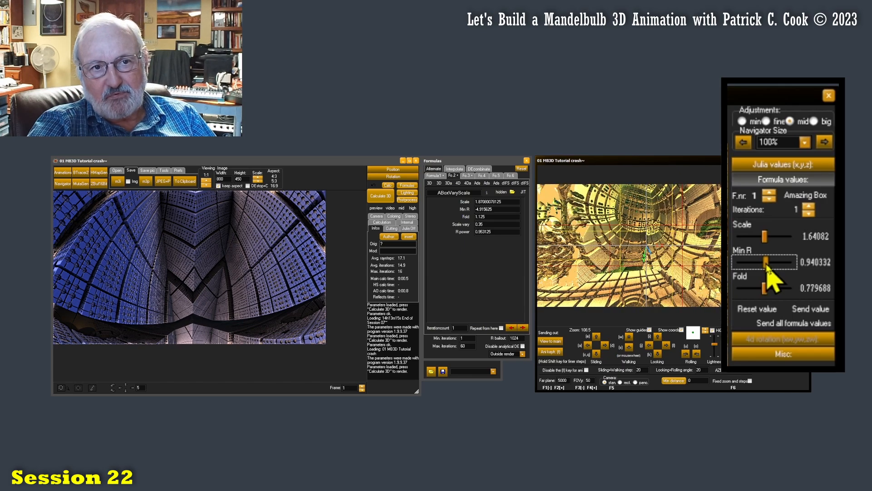
left_click_drag(767, 265, 768, 267)
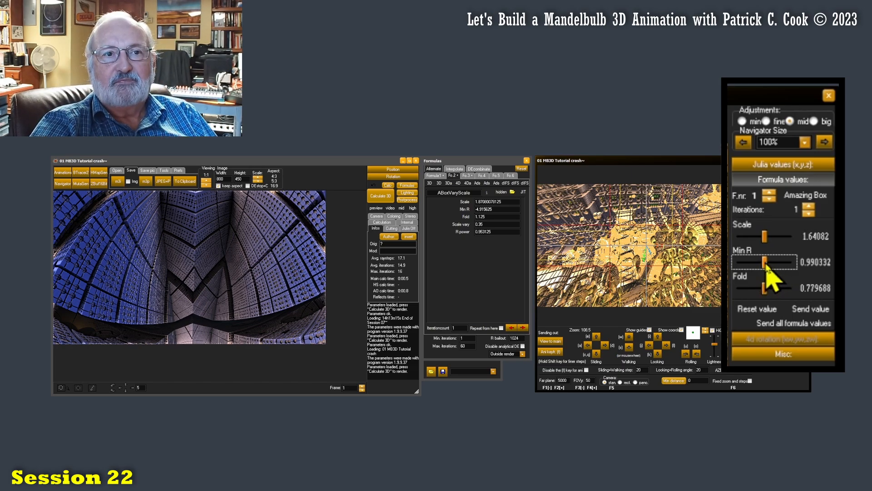
Bring Amazing Box's Min R to within 0.0002 of zero, starting with the big adjustment size and refining down to min
left_click(820, 122)
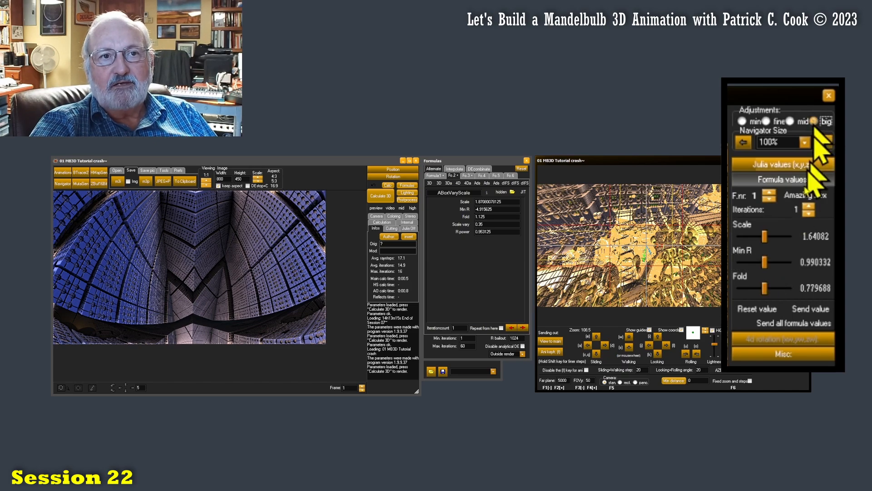
left_click(766, 263)
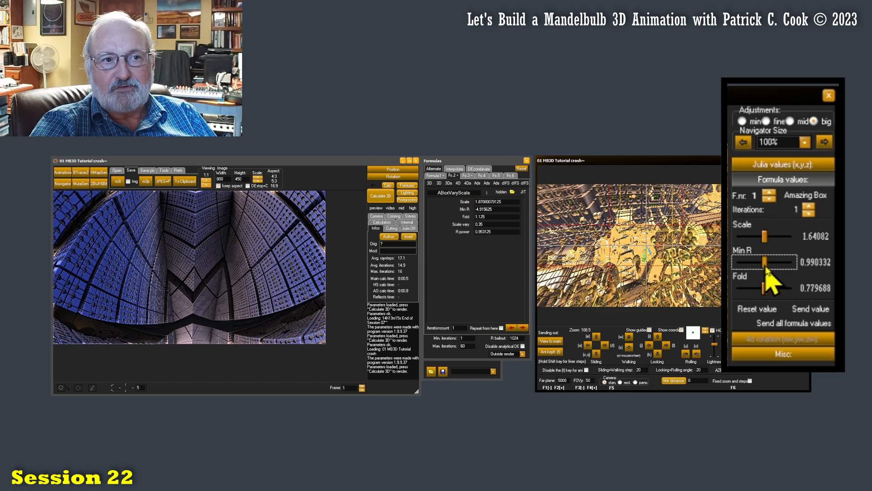
left_click_drag(766, 266, 764, 266)
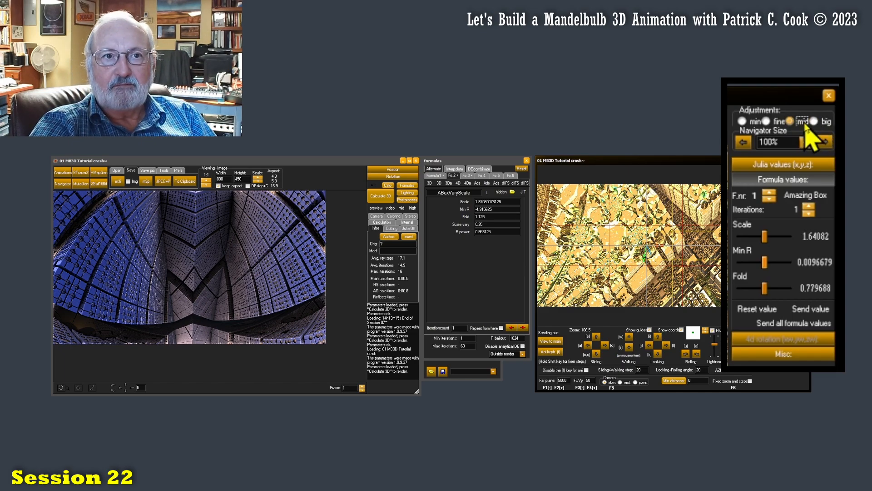
left_click(777, 121)
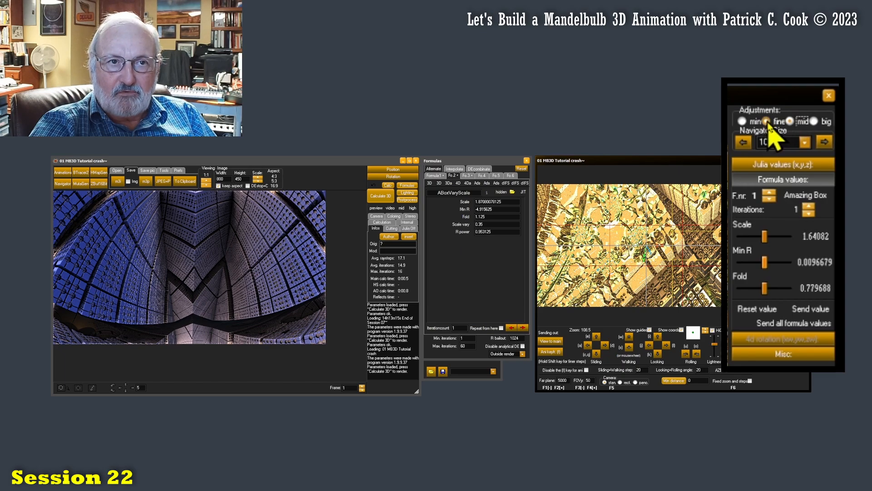
left_click(767, 123)
left_click_drag(765, 266, 766, 268)
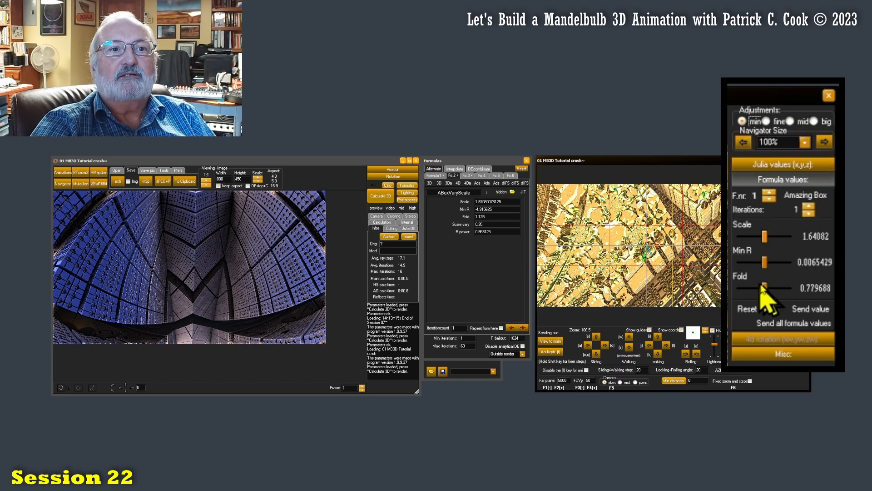
left_click_drag(764, 267, 792, 266)
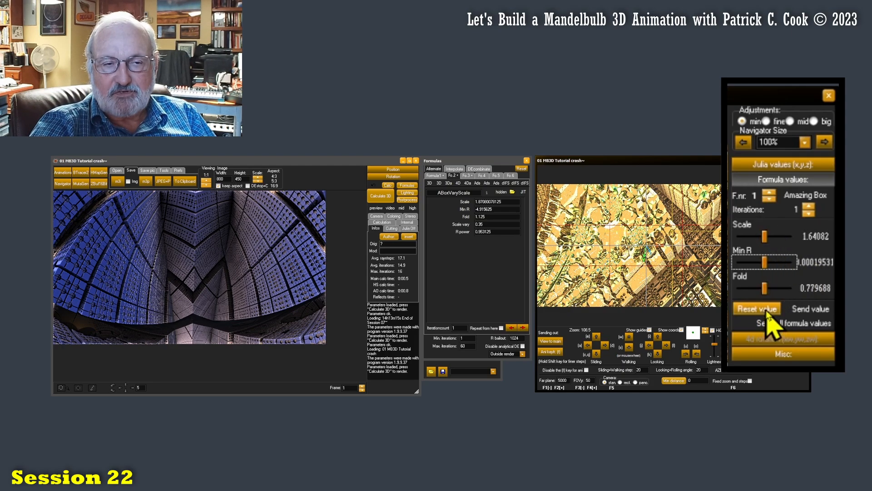
Switch between formula 1 (Amazing Box) and formula 2 (ABoxVaryScale) to compare their values, ending on formula 1
left_click(769, 192)
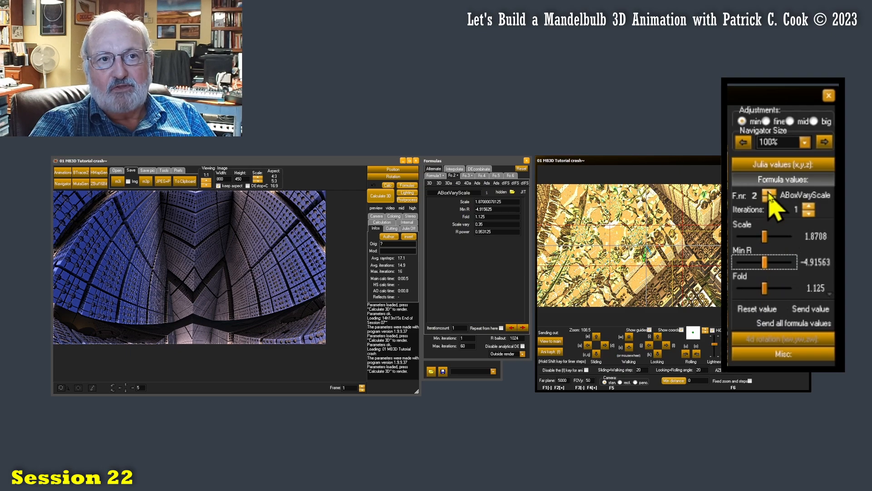
left_click(769, 199)
left_click(769, 192)
left_click(770, 199)
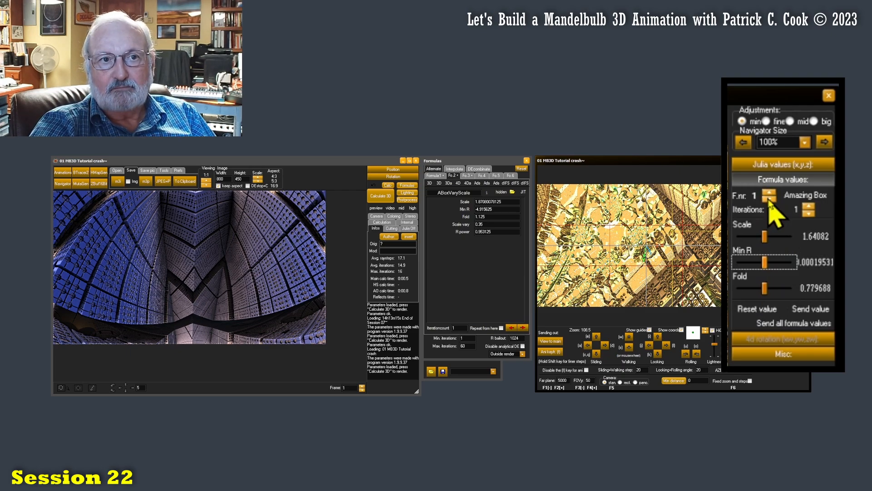
Raise Amazing Box's Min R to 0.901855, starting with the min adjustment size and switching to mid
left_click_drag(767, 265, 777, 267)
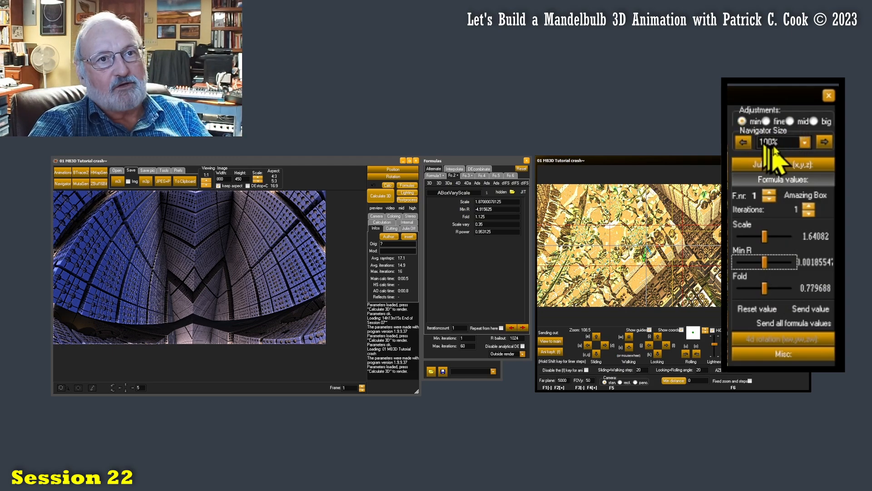
left_click(790, 121)
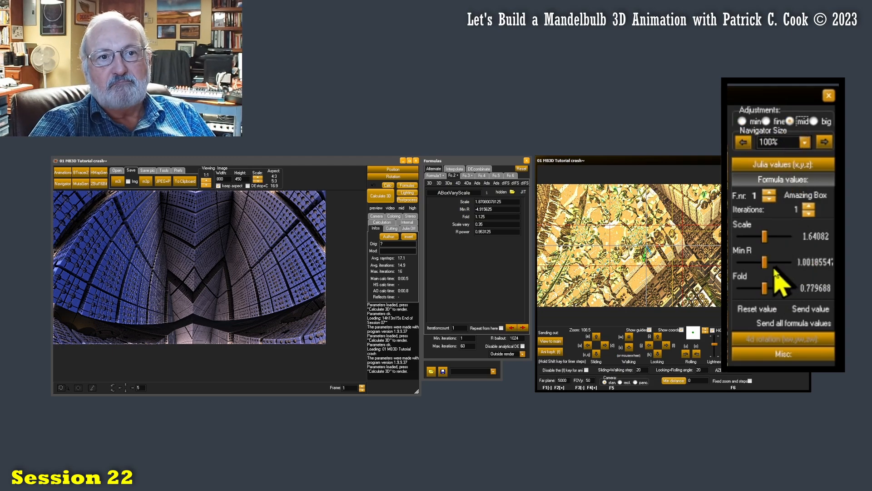
mouse_move(770, 269)
left_mouse_down()
mouse_move(761, 268)
mouse_move(779, 269)
left_mouse_up()
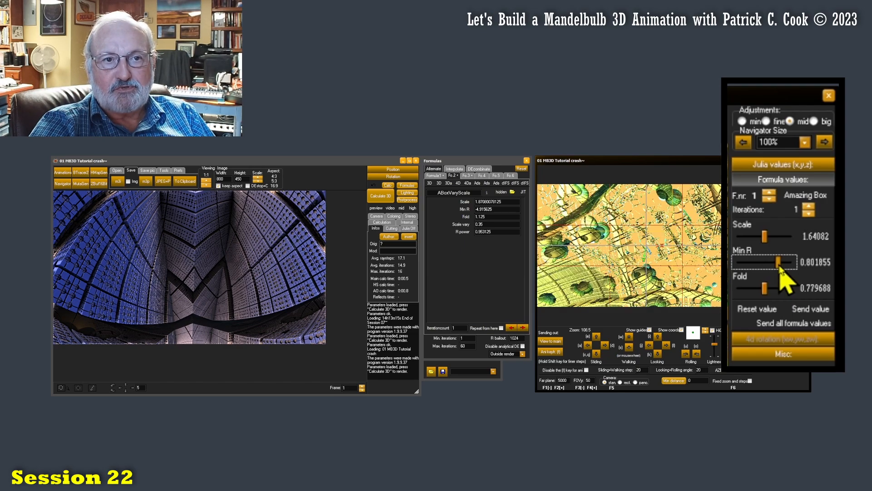
Refine Amazing Box's Min R down to 0.889355 using the fine and min adjustment sizes
left_click(767, 121)
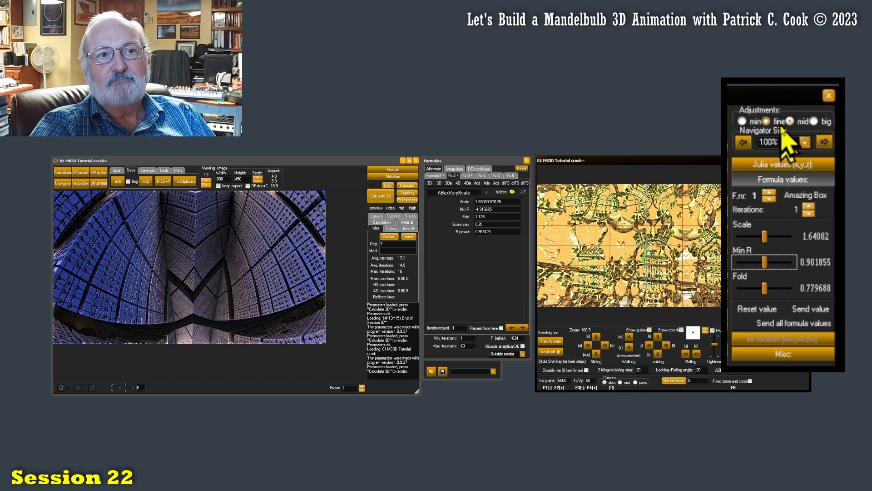
left_click_drag(763, 265, 762, 266)
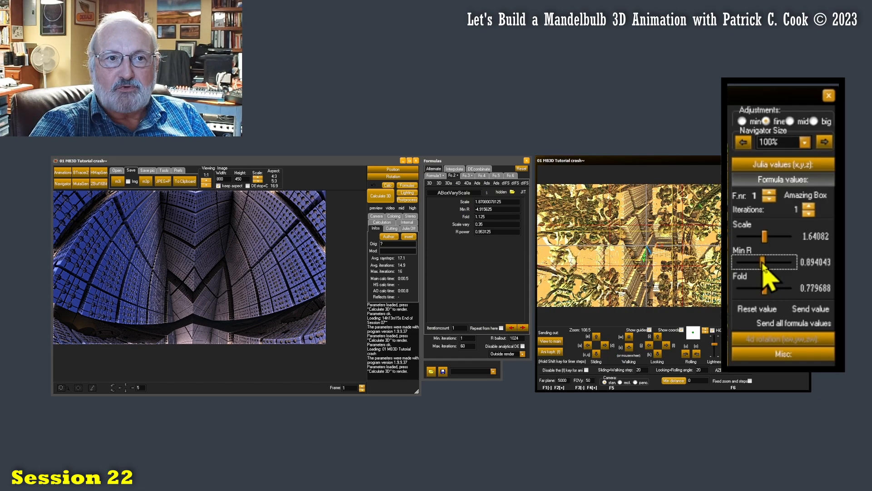
left_click_drag(763, 266, 762, 266)
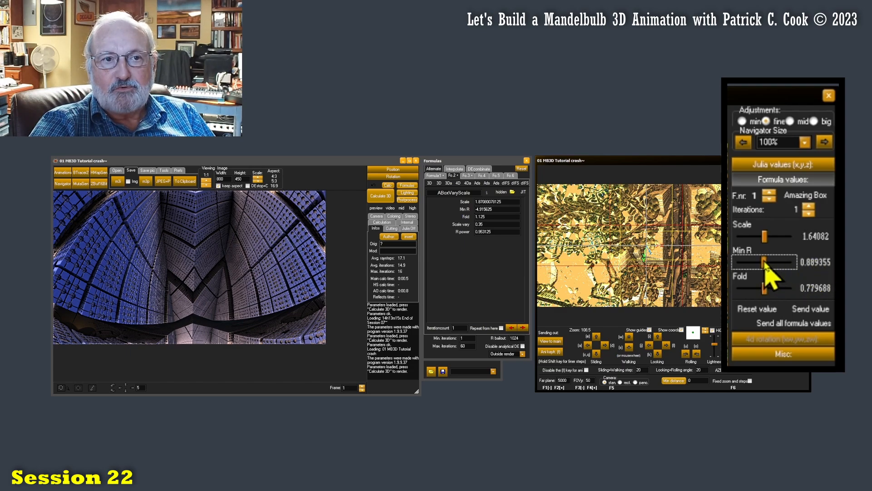
left_click(742, 121)
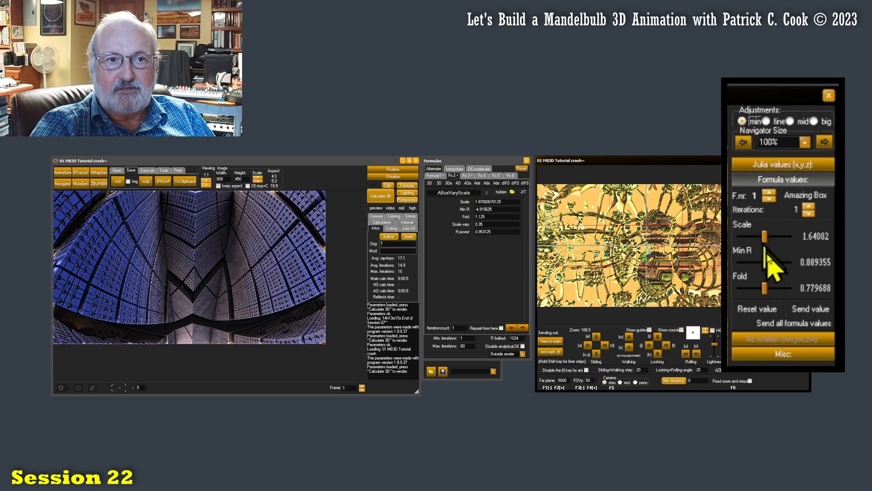
left_click_drag(766, 263, 764, 267)
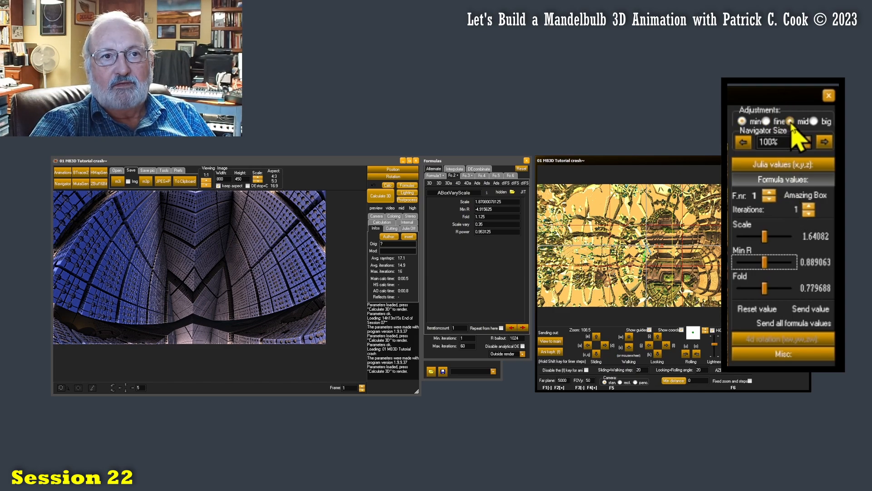
left_click_drag(765, 263, 766, 266)
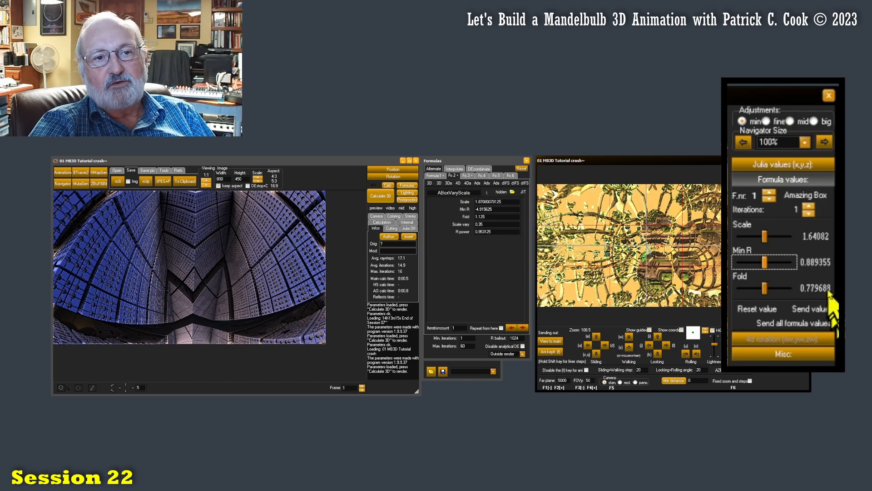
Enter 0.84277 as the exact Min R value for Amazing Box
left_click(816, 262)
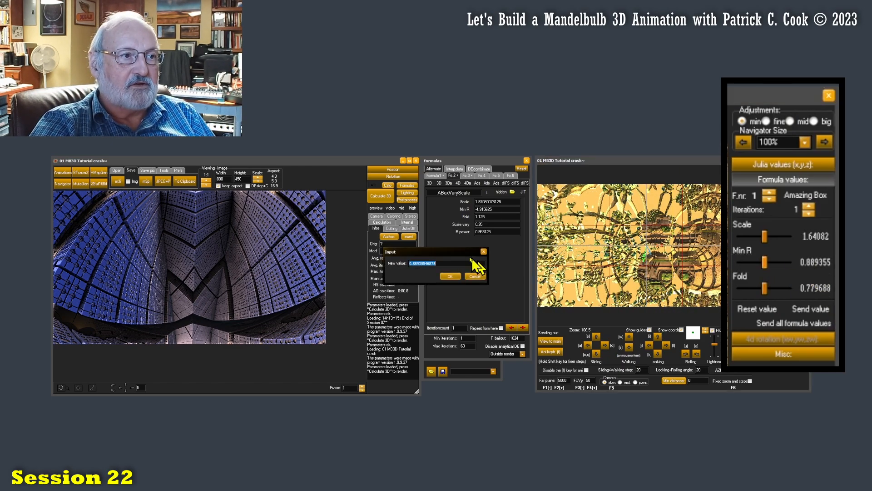
left_click_drag(455, 251, 463, 119)
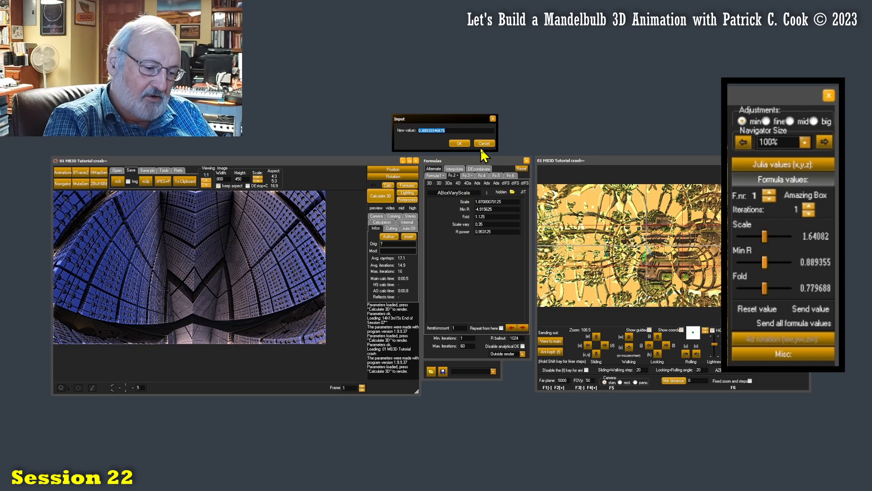
type(".84277")
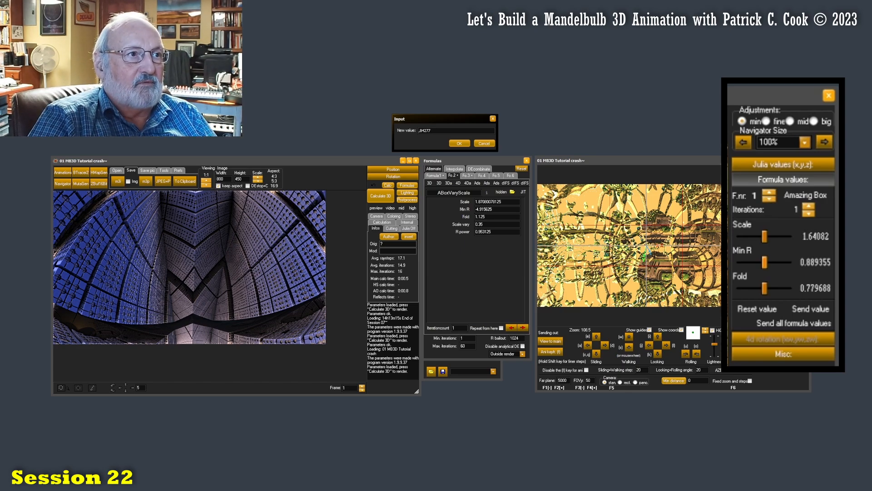
left_click(459, 143)
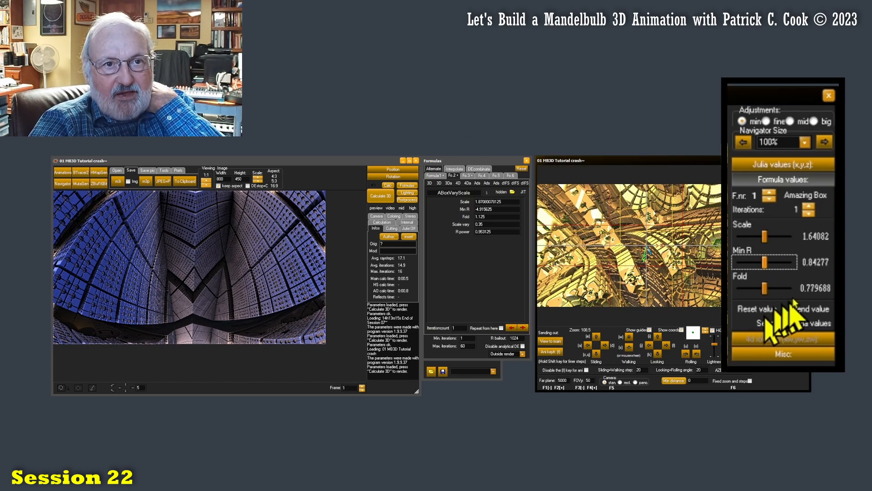
left_click(825, 268)
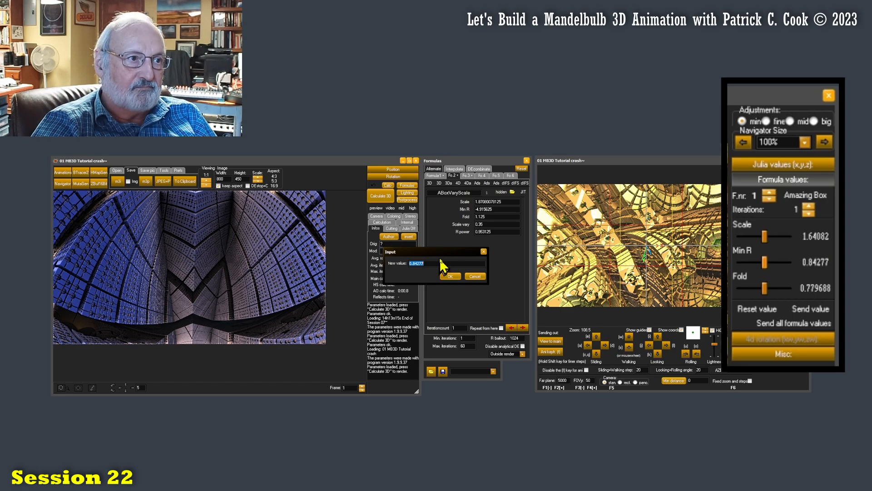
left_click_drag(445, 253, 458, 124)
left_click(483, 147)
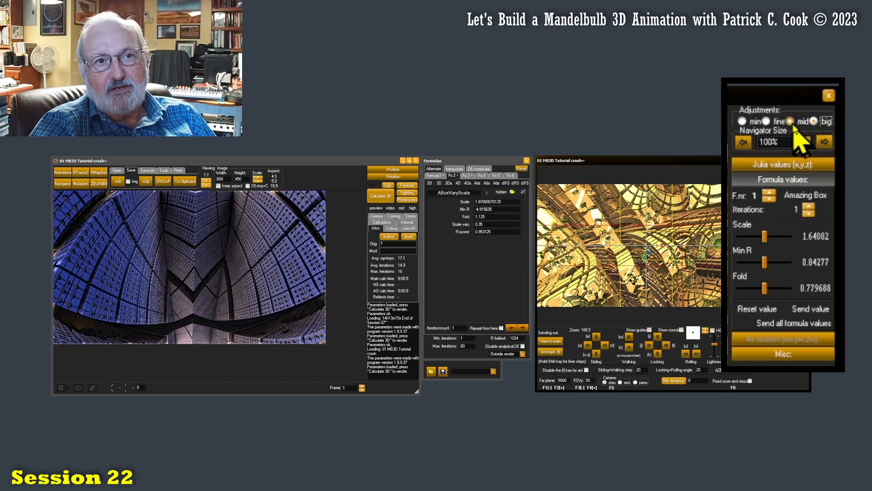
left_click(766, 120)
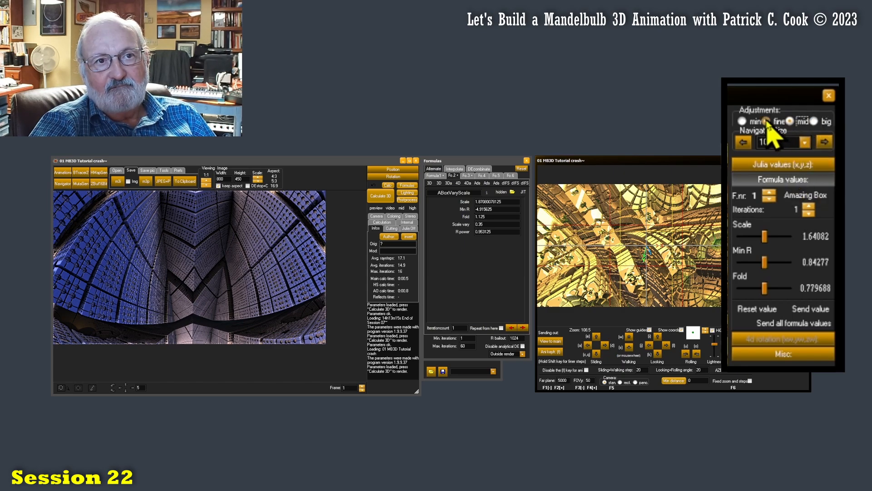
left_click(742, 121)
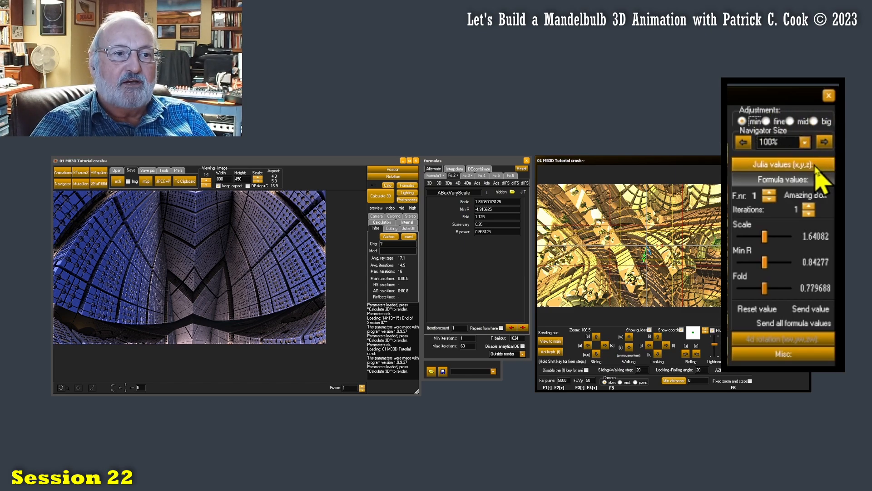
left_click(806, 144)
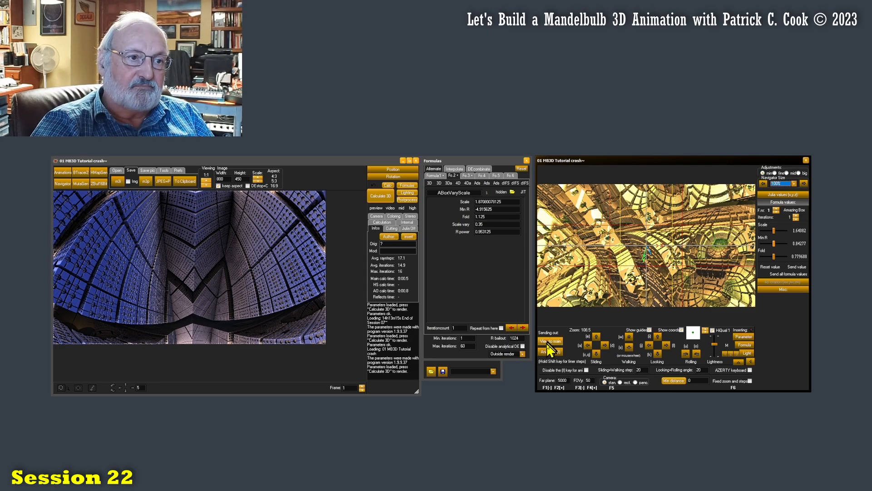
Calculate the navigator view in 3D in the main window and save its parameters as 03 MB3D Tutorial GOOD.m3p
left_click(379, 197)
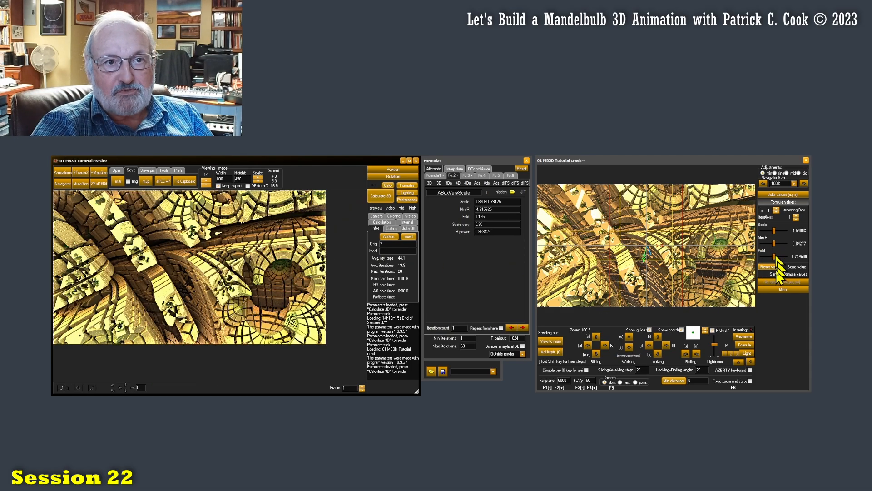
left_click(146, 181)
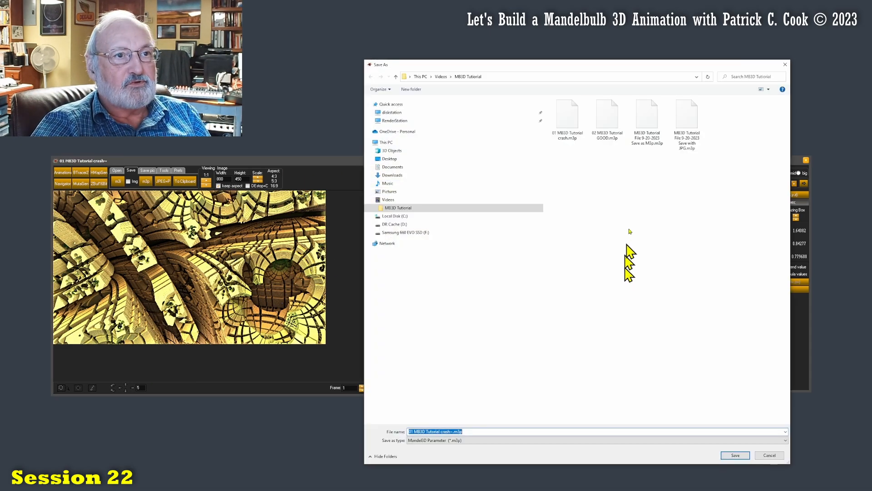
left_click(607, 136)
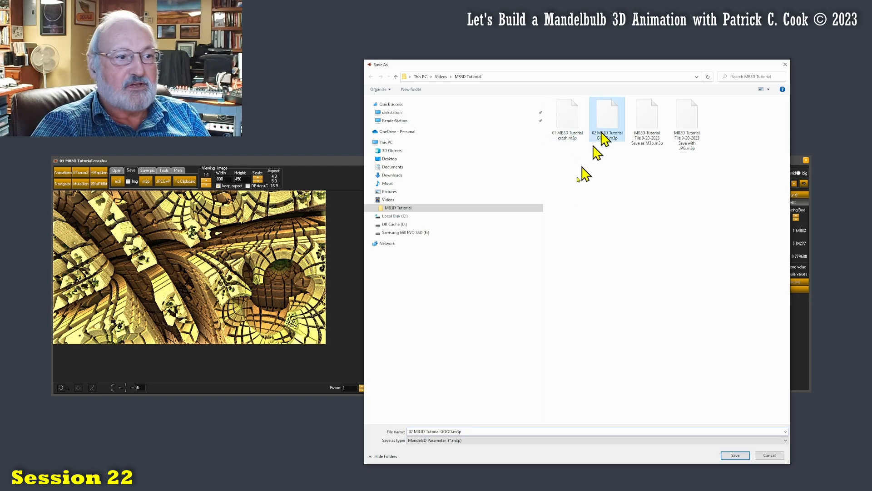
left_click(414, 431)
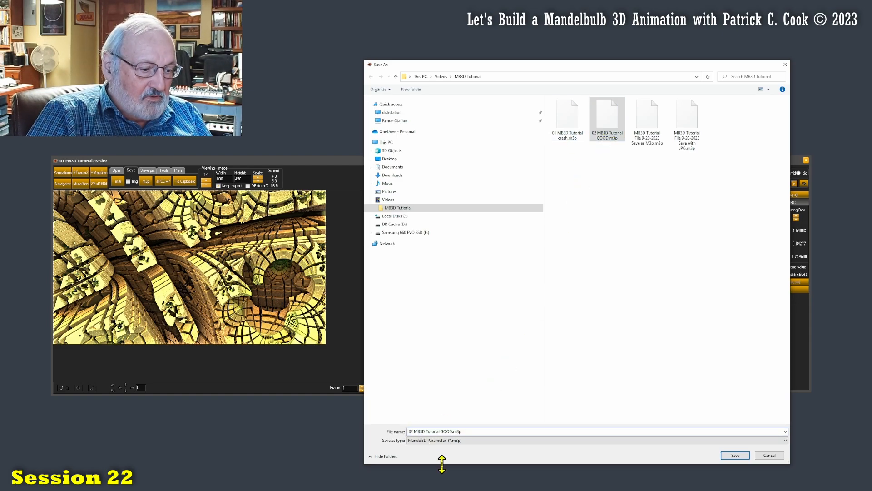
key("BackSpace")
type("3")
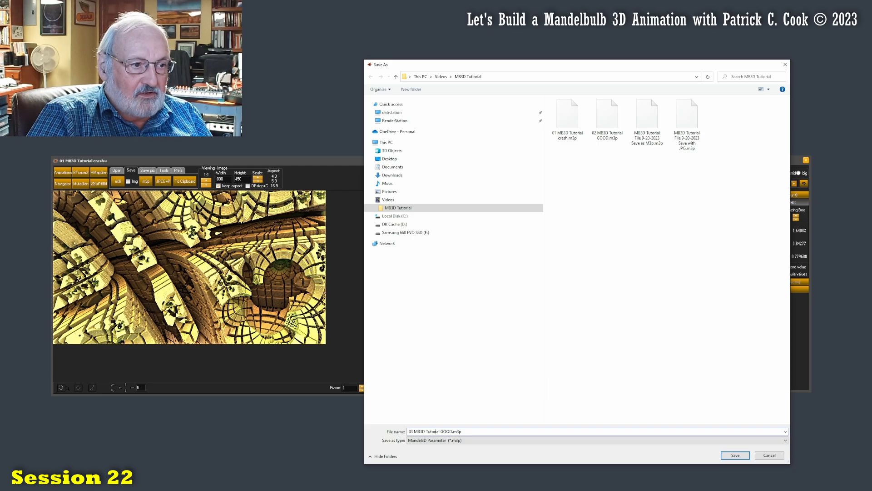
left_click(736, 456)
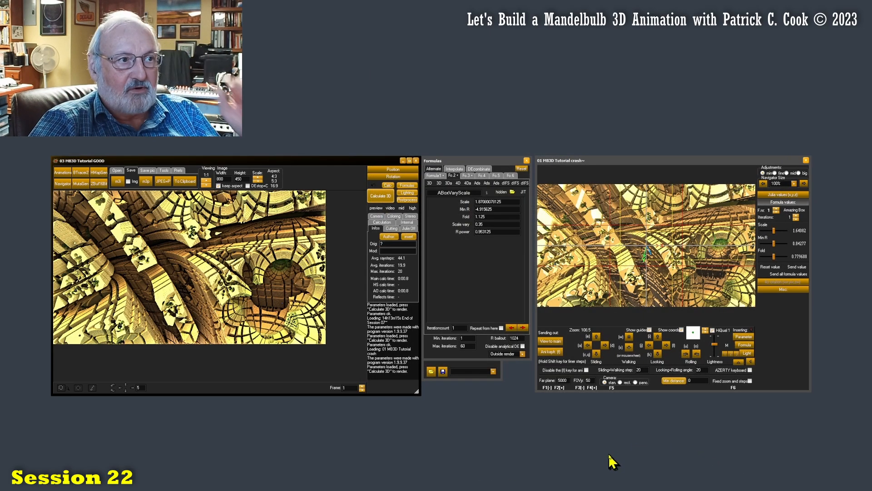